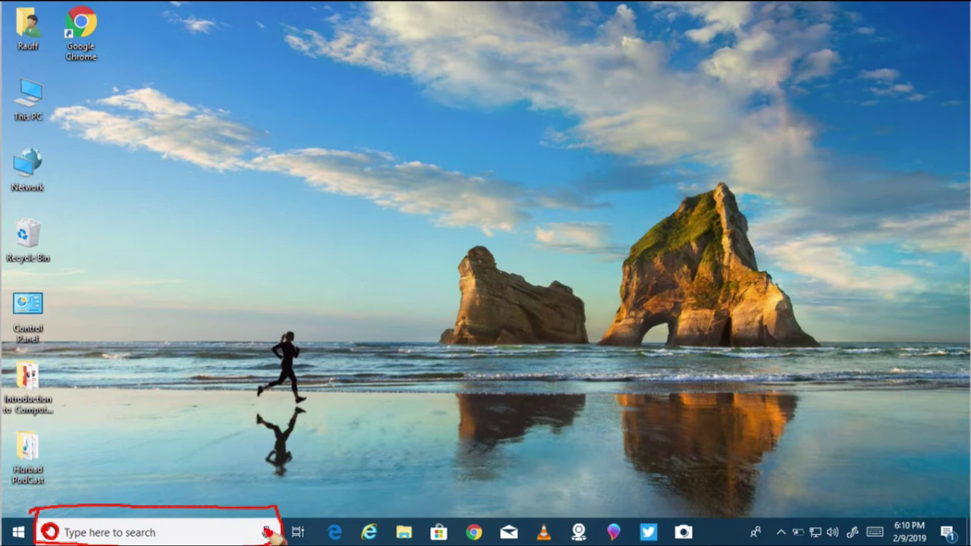
pyautogui.moveTo(269, 530); pyautogui.dragTo(315, 518)
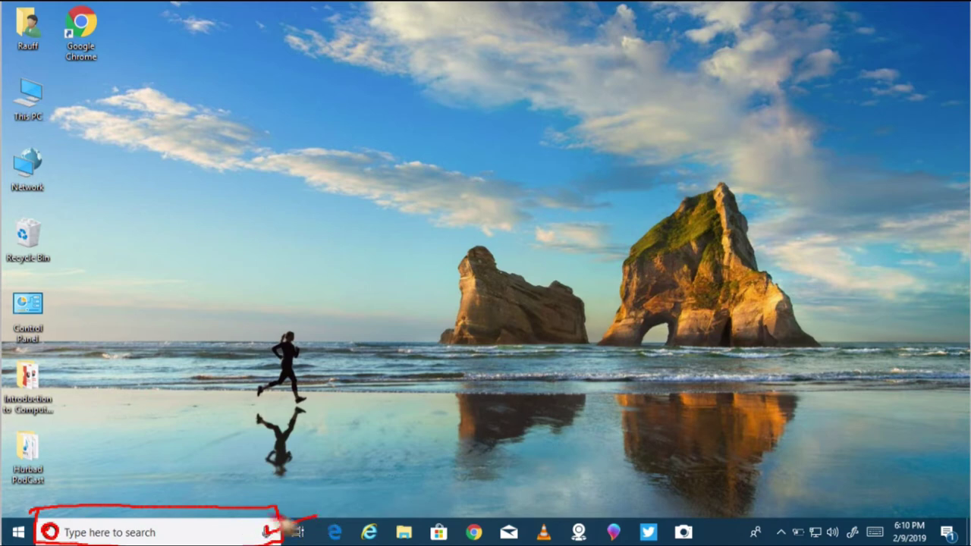
pyautogui.moveTo(84, 533); pyautogui.dragTo(178, 535)
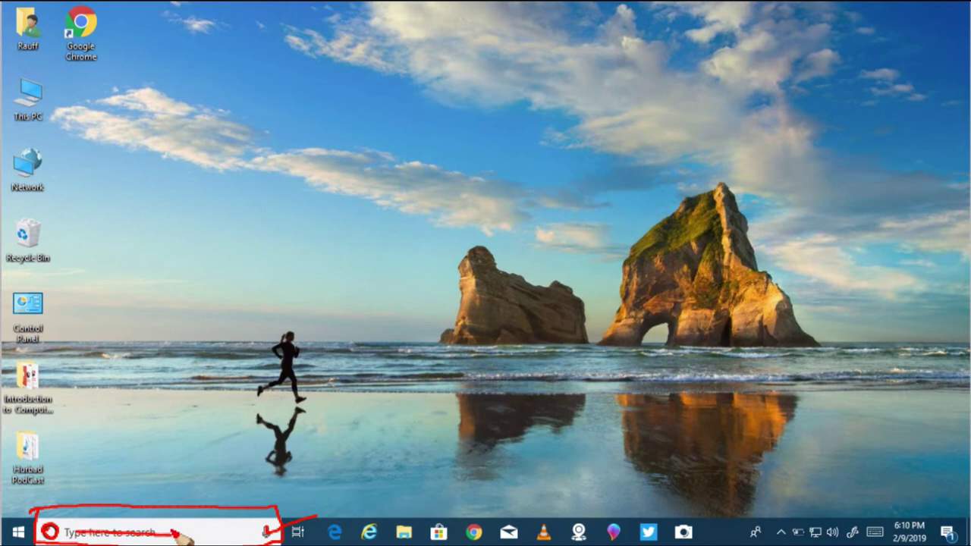
pyautogui.press('Escape')
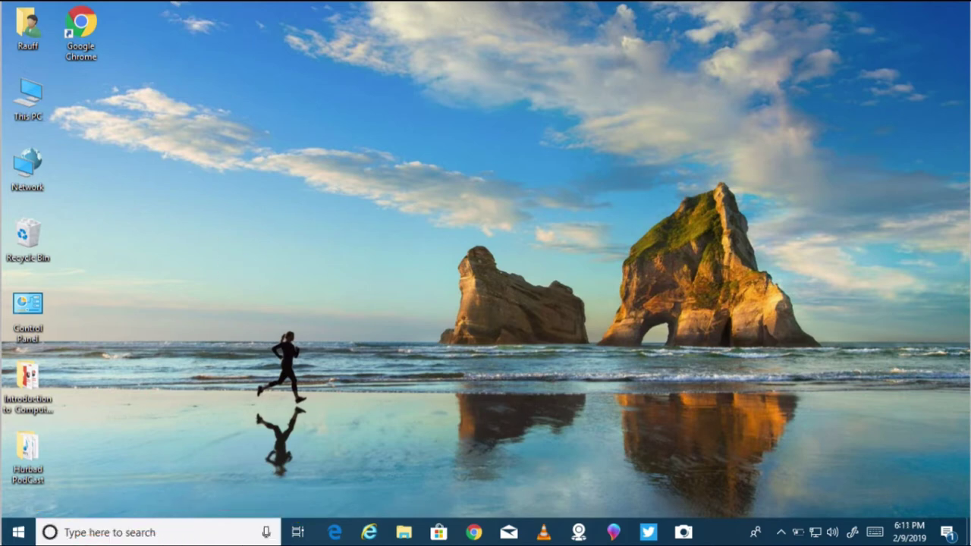
# - Start Cortana's voice input from the taskbar search and allow it to turn on speech recognition
pyautogui.click(264, 532)
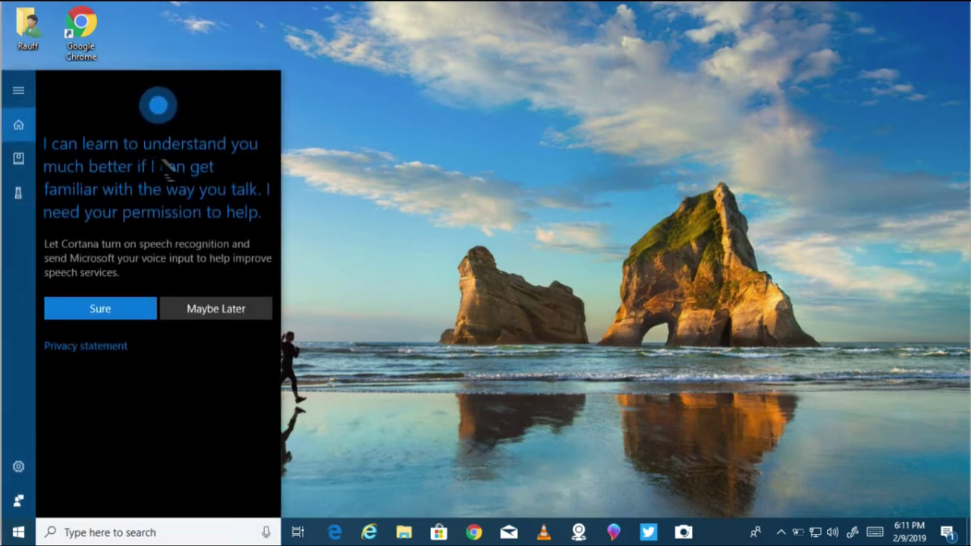
pyautogui.click(148, 307)
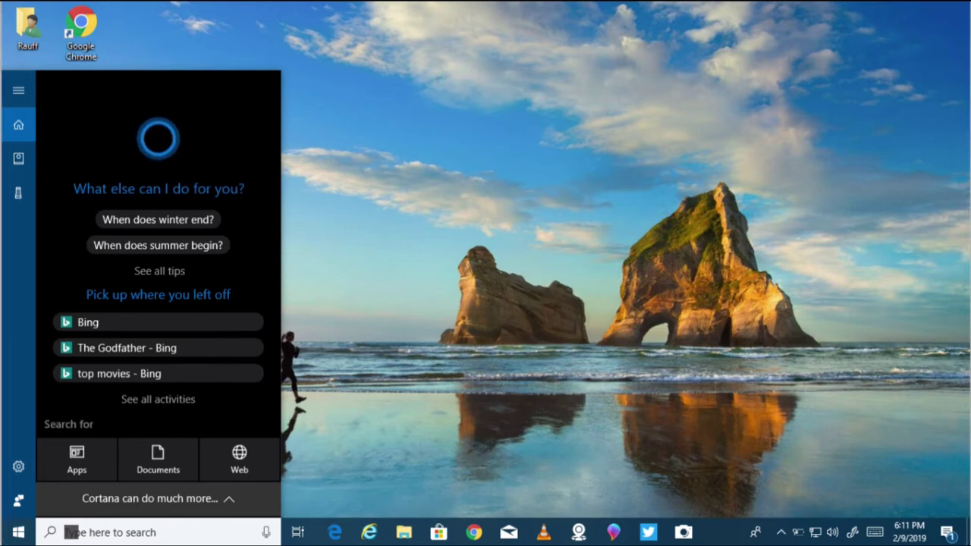
pyautogui.moveTo(147, 116)
pyautogui.mouseDown()
pyautogui.moveTo(161, 162)
pyautogui.moveTo(184, 166)
pyautogui.moveTo(163, 106)
pyautogui.moveTo(142, 115)
pyautogui.mouseUp()
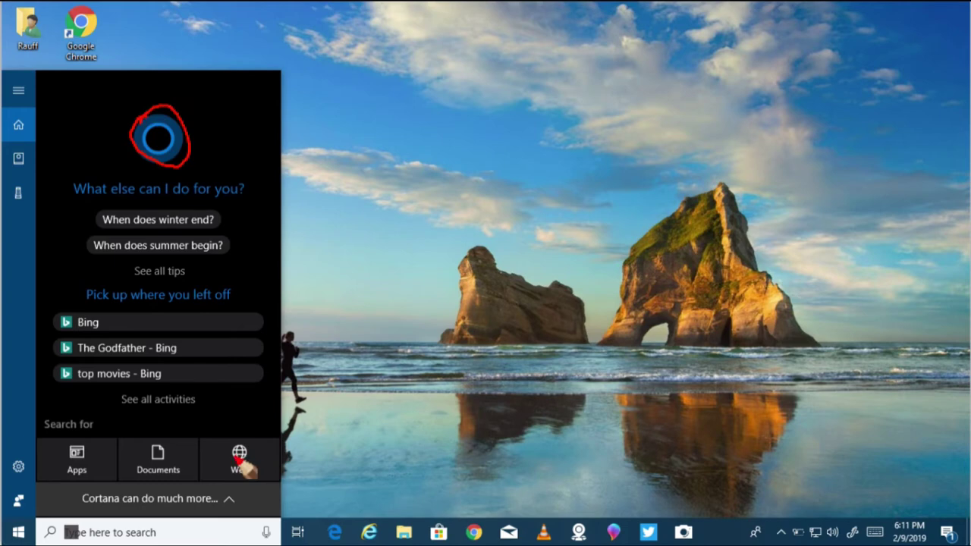
pyautogui.moveTo(235, 470); pyautogui.dragTo(309, 438)
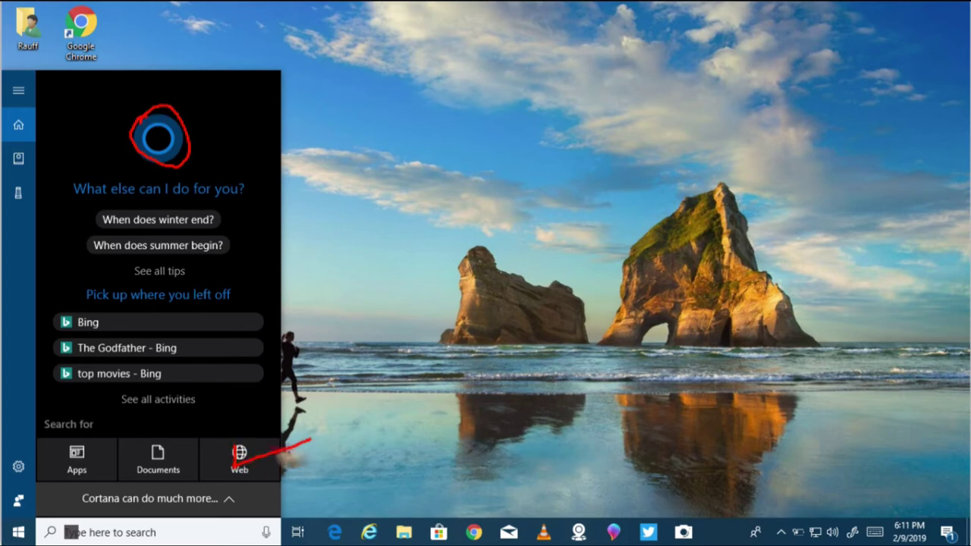
pyautogui.moveTo(148, 468); pyautogui.dragTo(206, 439)
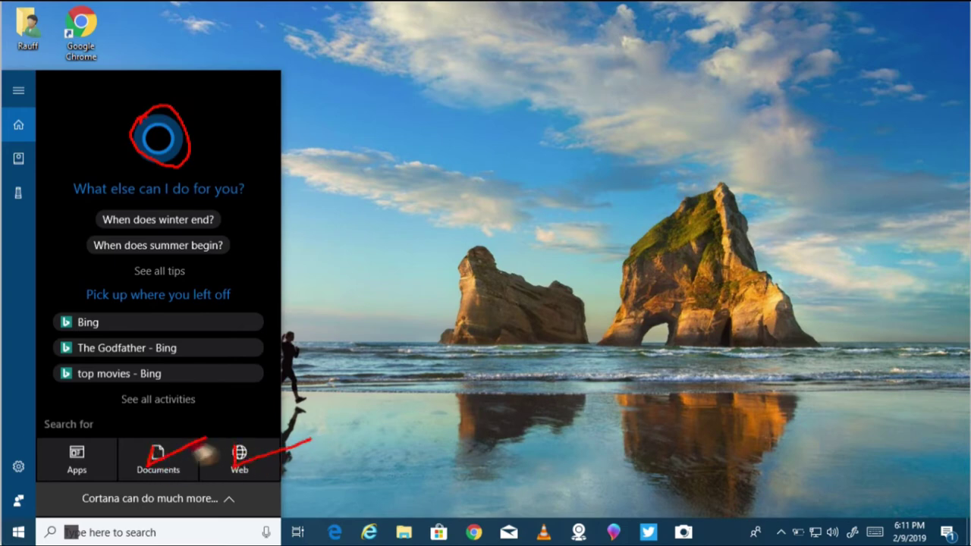
pyautogui.moveTo(68, 455); pyautogui.dragTo(131, 430)
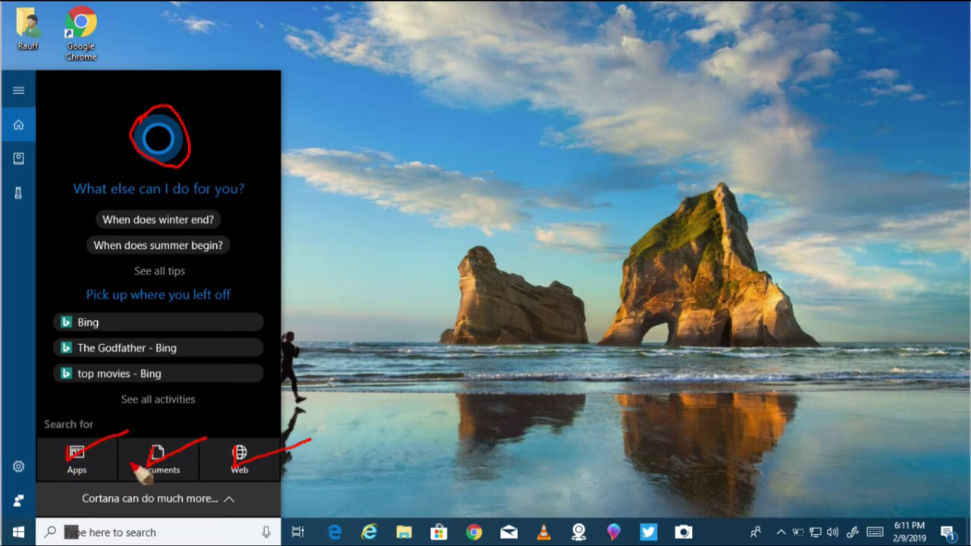
pyautogui.press('Escape')
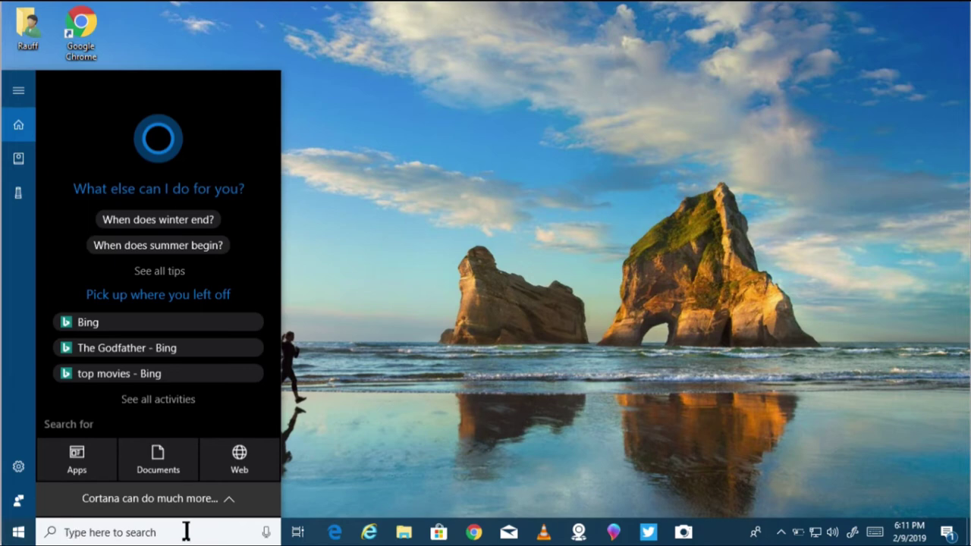
# - Search for "chrome", launch the Google Chrome desktop app from the results and close its window
pyautogui.write('chrome')
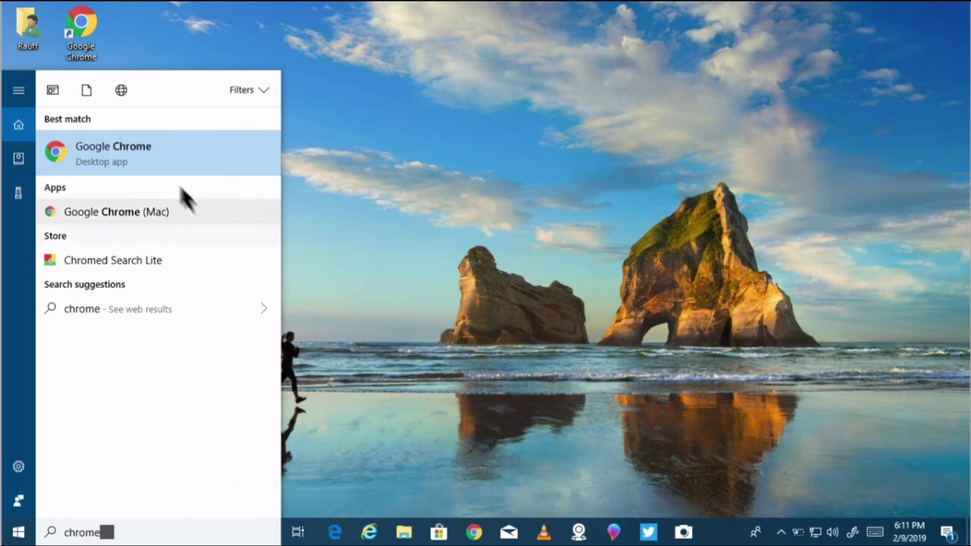
pyautogui.click(133, 150)
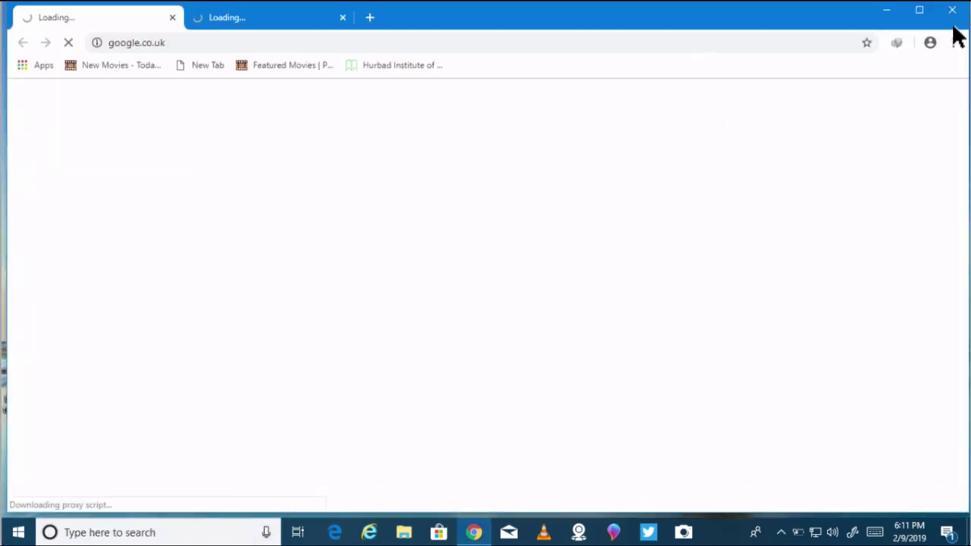
pyautogui.click(950, 10)
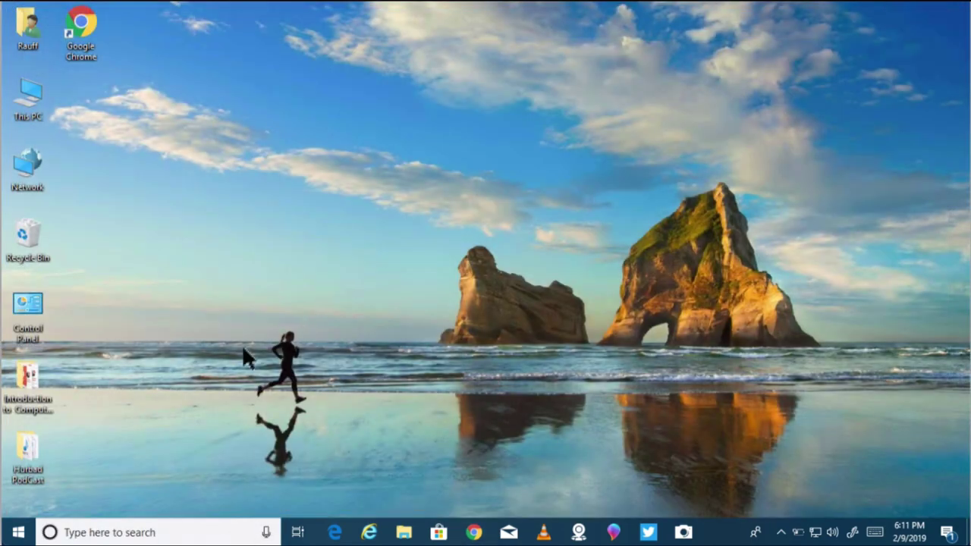
# - Open the website hurbad.com directly from the taskbar search, then close the browser window
pyautogui.click(82, 531)
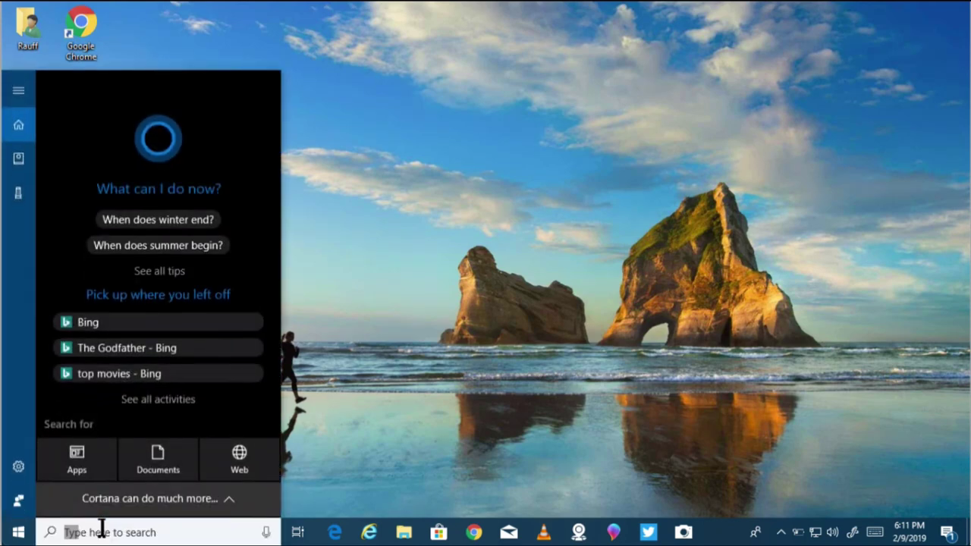
pyautogui.write('hurbad')
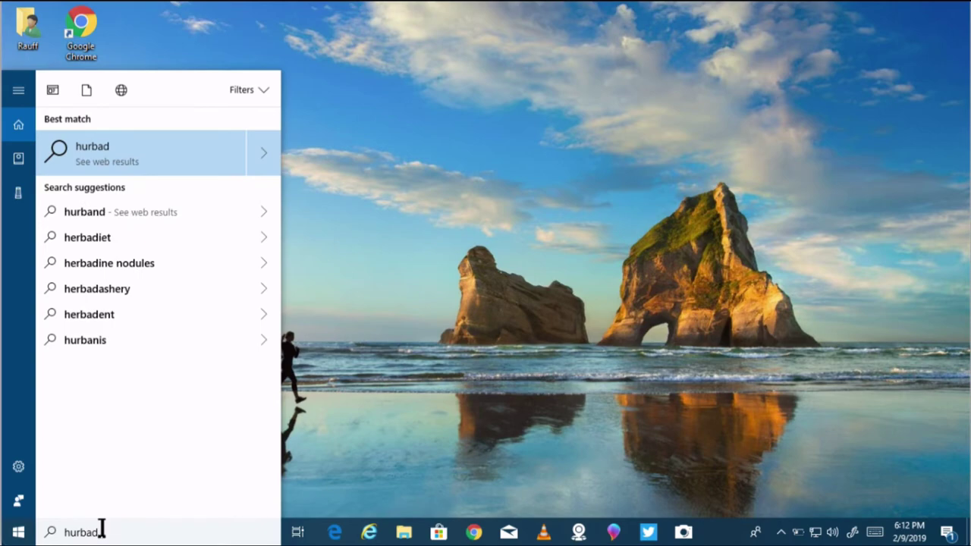
pyautogui.write('.com')
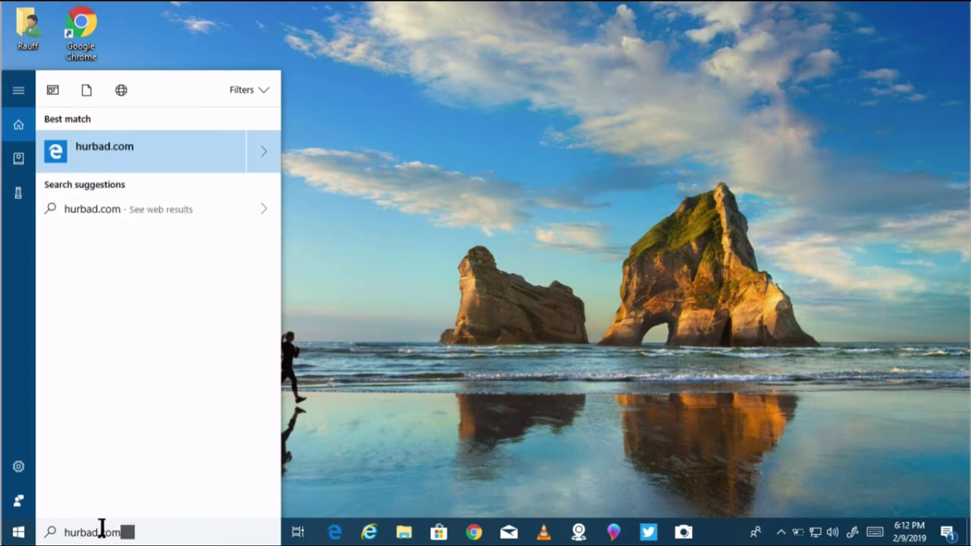
pyautogui.press('Return')
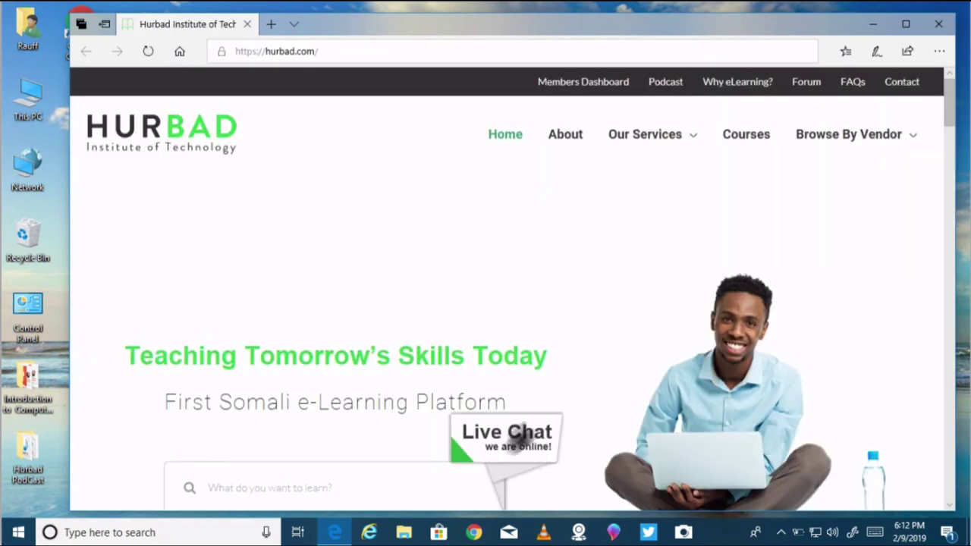
pyautogui.click(938, 24)
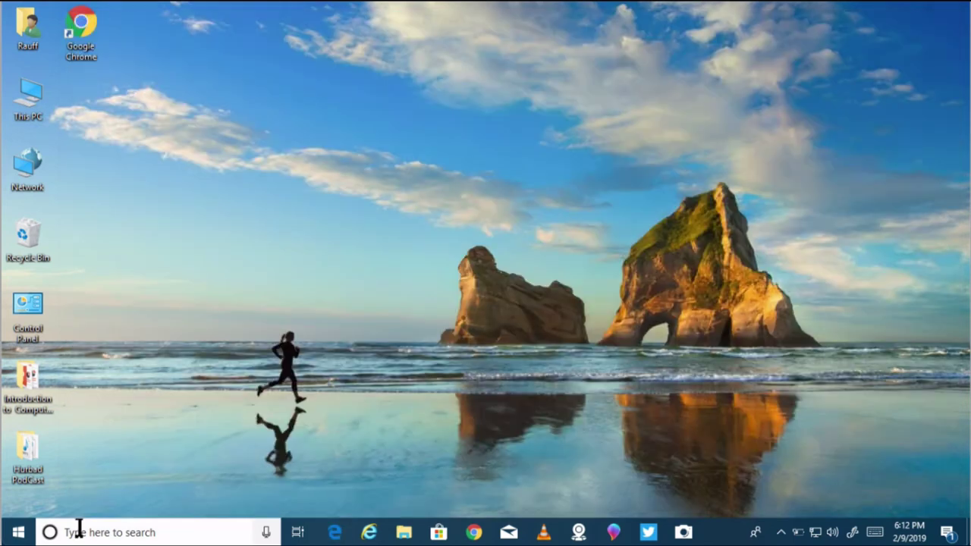
# - Search for "docume" in the taskbar search, open the user's Documents folder and close it
pyautogui.click(79, 527)
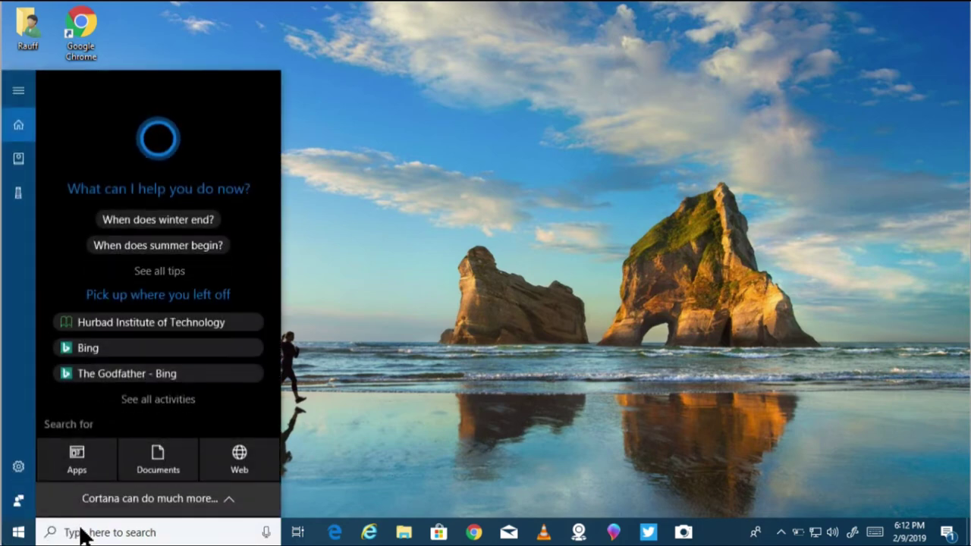
pyautogui.write('docume')
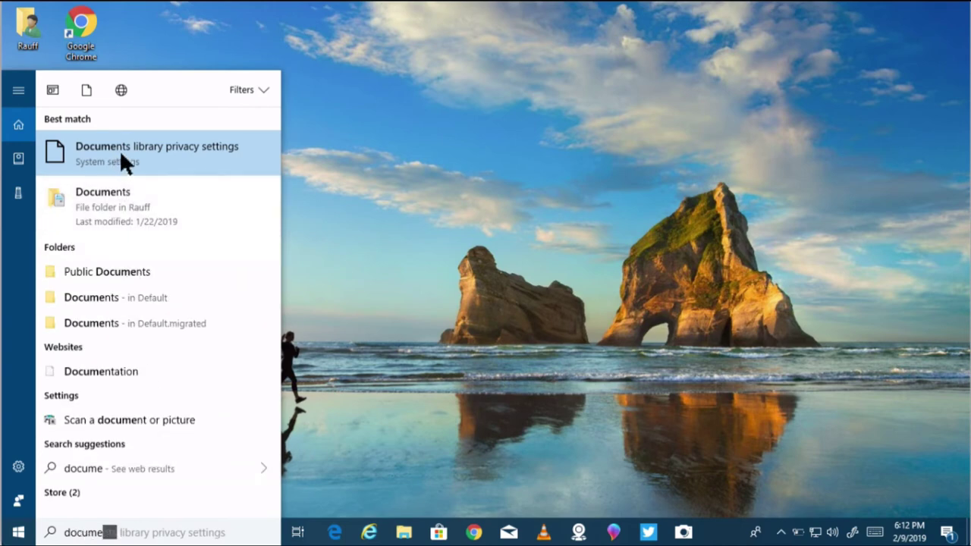
pyautogui.click(117, 200)
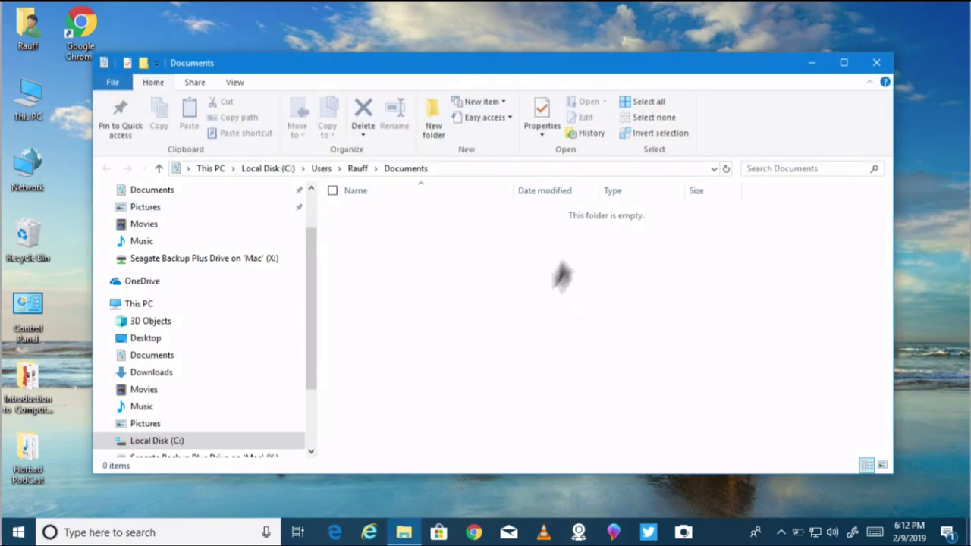
pyautogui.click(864, 63)
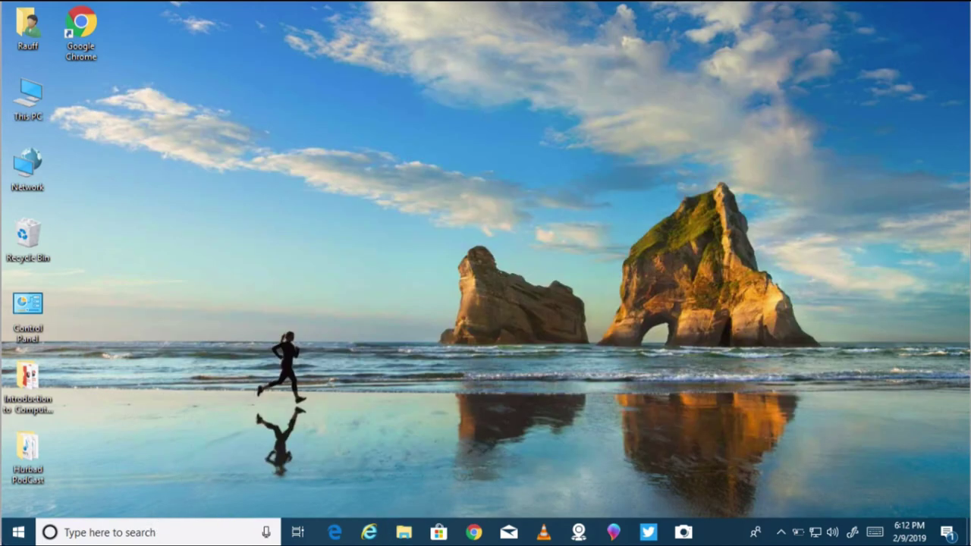
# - Search for "where is somalia lo" in the taskbar search and look through the web results preview
pyautogui.click(165, 530)
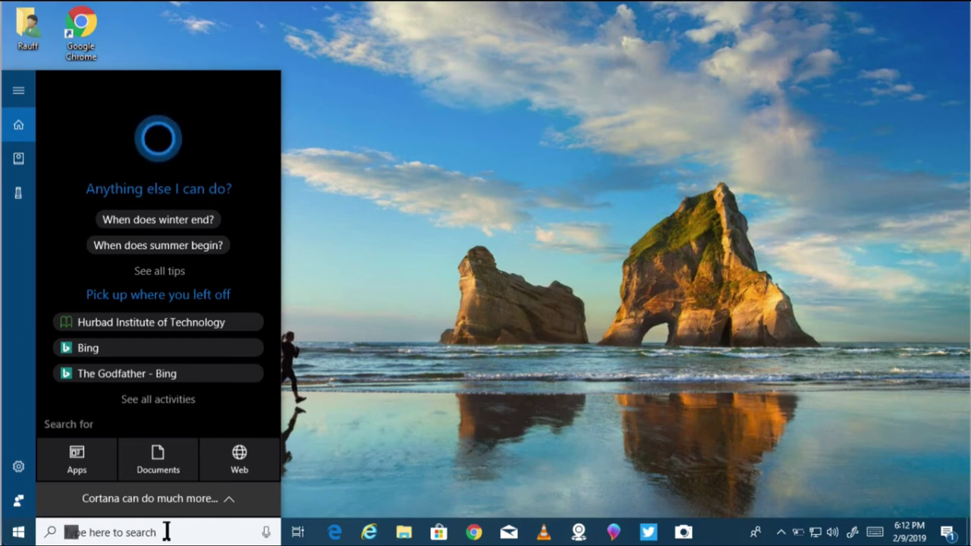
pyautogui.write('where is so')
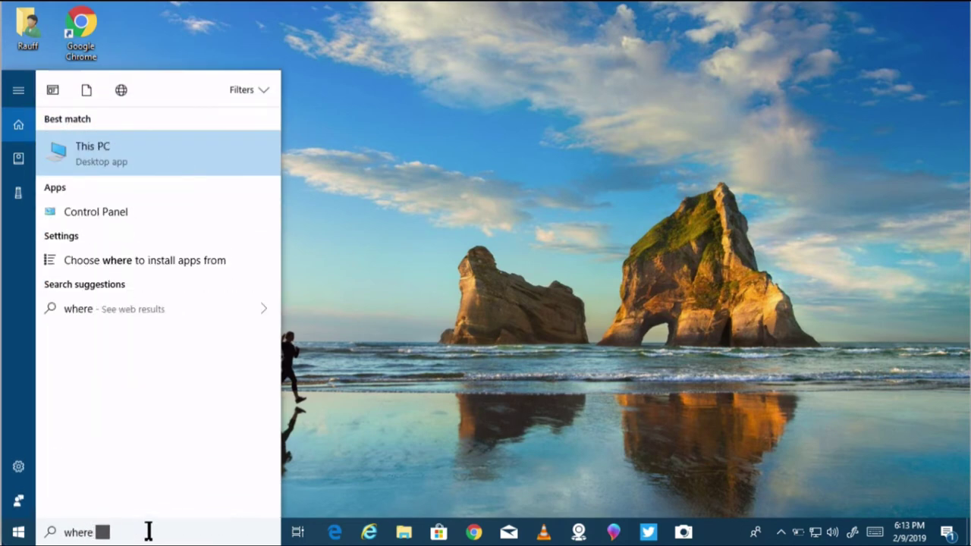
pyautogui.write('malia lo')
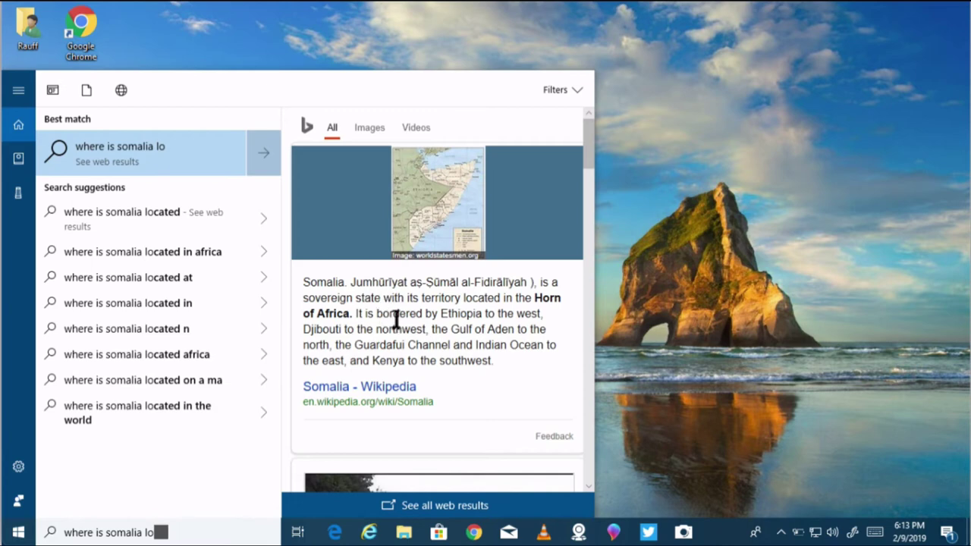
pyautogui.moveTo(590, 164); pyautogui.dragTo(590, 269)
pyautogui.moveTo(160, 531); pyautogui.dragTo(53, 532)
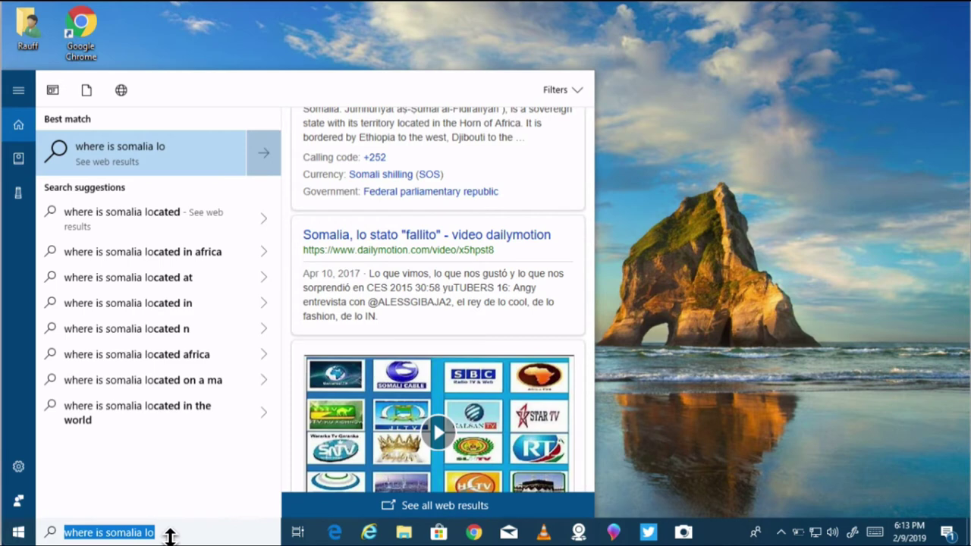
pyautogui.write('cc')
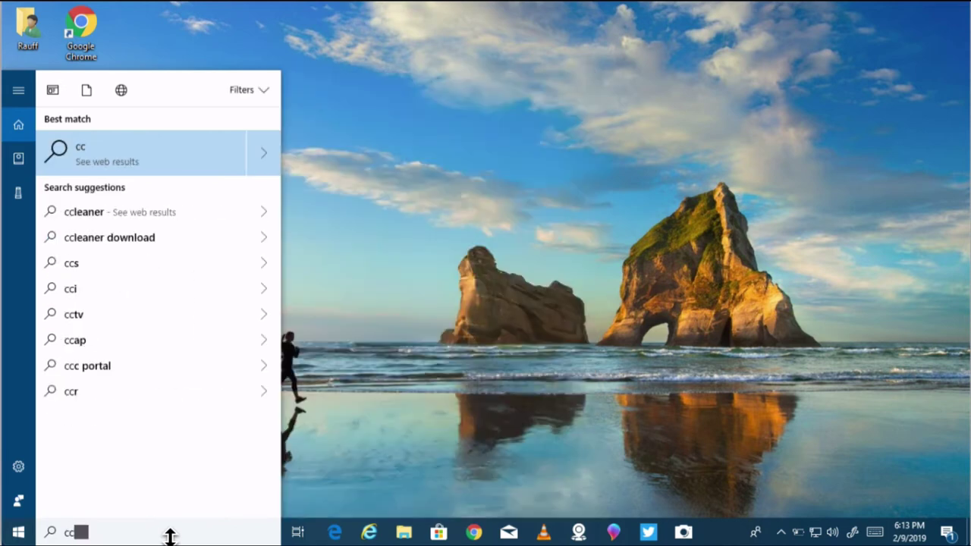
pyautogui.press('BackSpace')
pyautogui.press('BackSpace')
pyautogui.write('cnn')
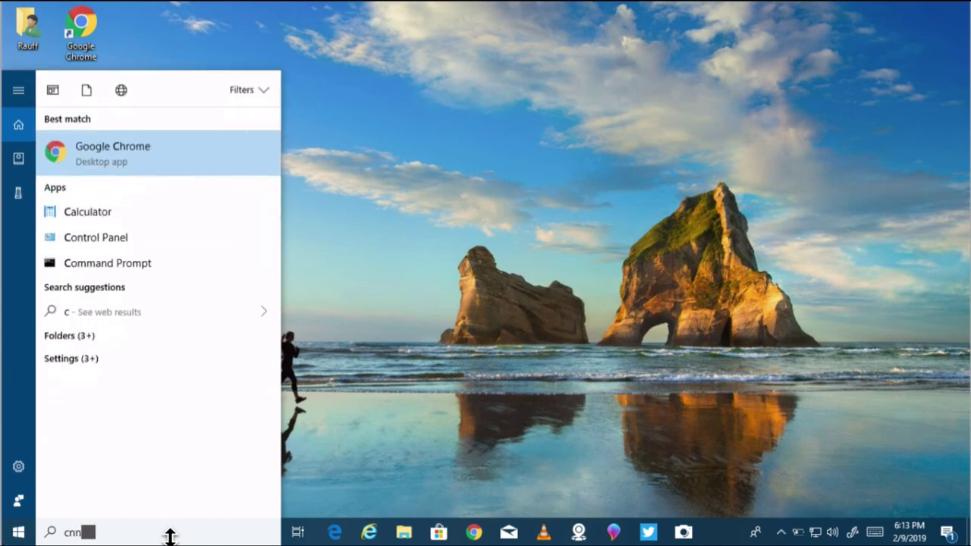
pyautogui.press('BackSpace')
pyautogui.press('BackSpace')
pyautogui.press('BackSpace')
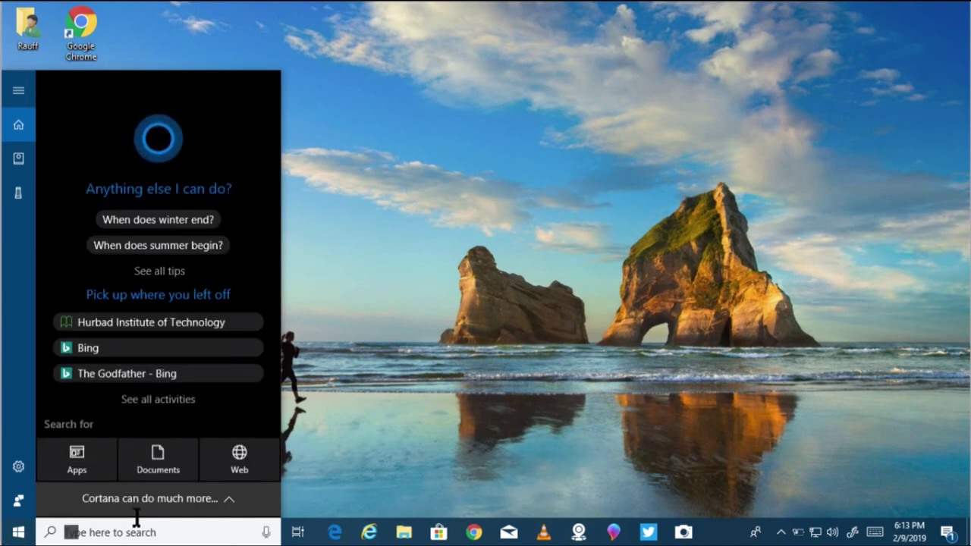
# - Search for "where is hargaysa" in the taskbar search, open its web results, examine the map and close the browser
pyautogui.write('where ')
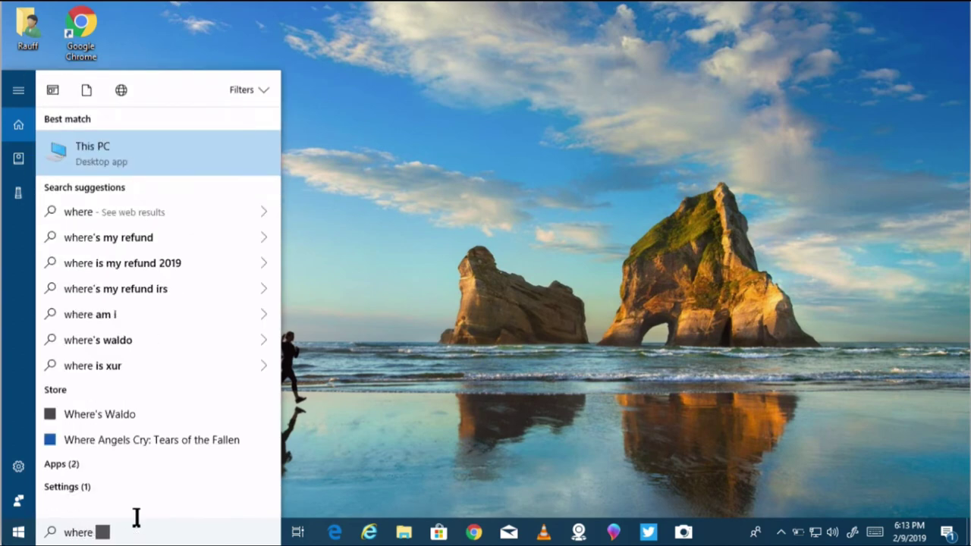
pyautogui.write('is hargaysa')
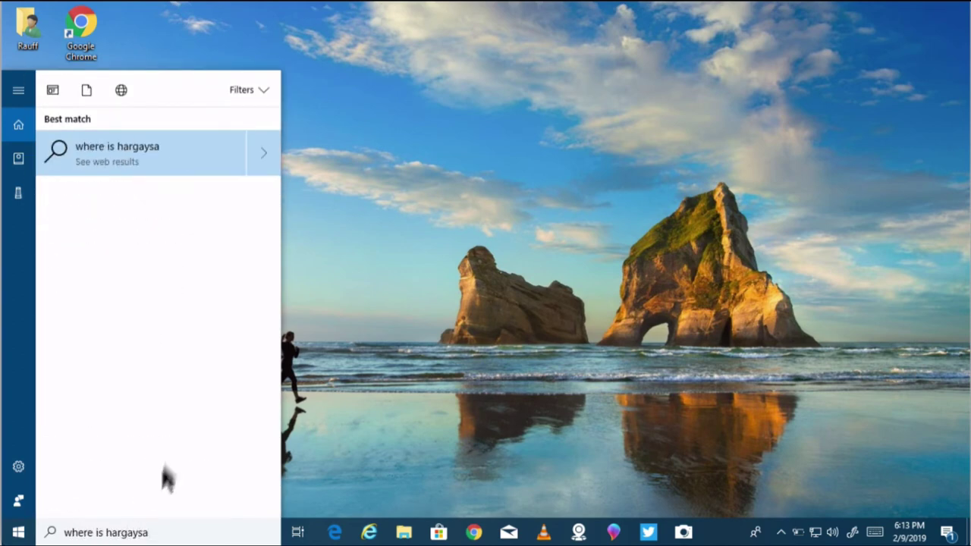
pyautogui.click(151, 165)
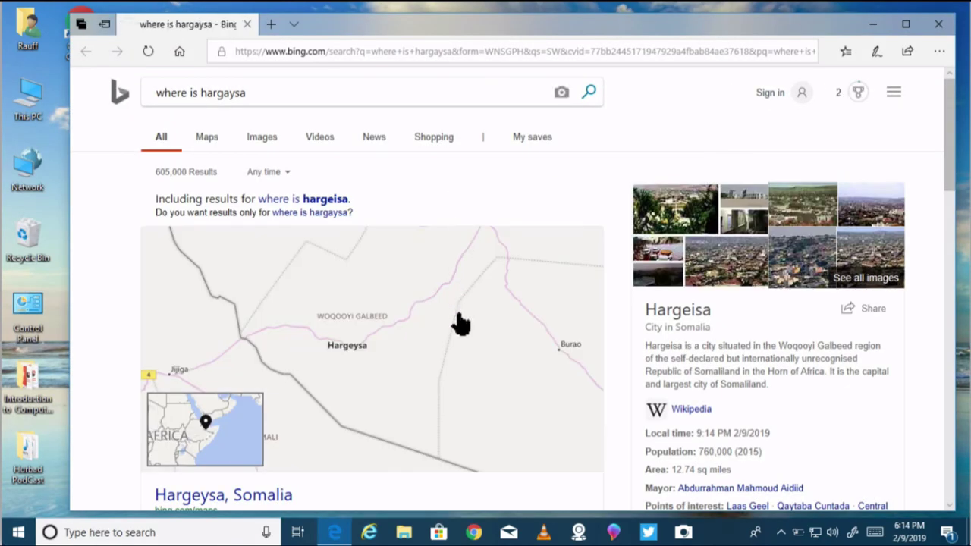
pyautogui.scroll(-1, 355, 336)
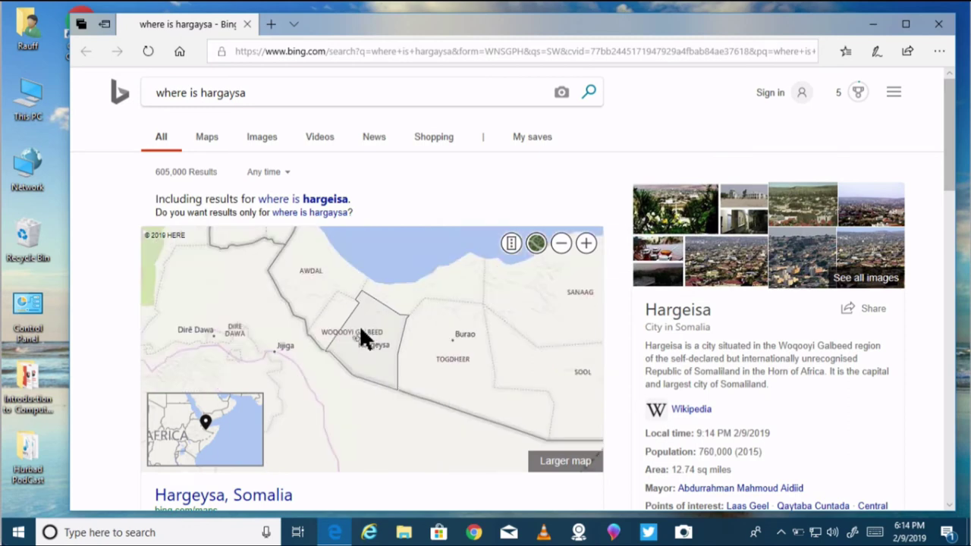
pyautogui.scroll(1, 359, 324)
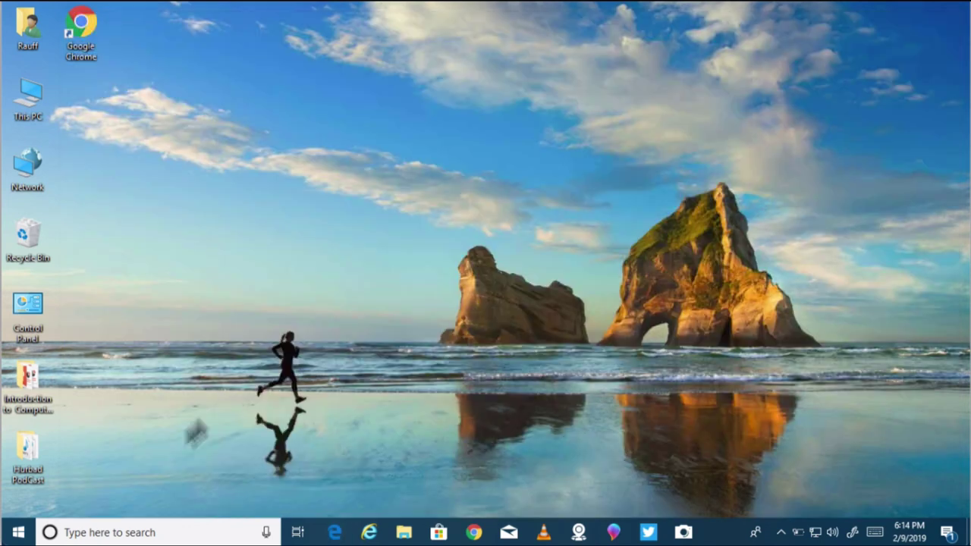
# - Open the full activity history from Cortana's pane and look through the timeline's earlier days
pyautogui.click(93, 530)
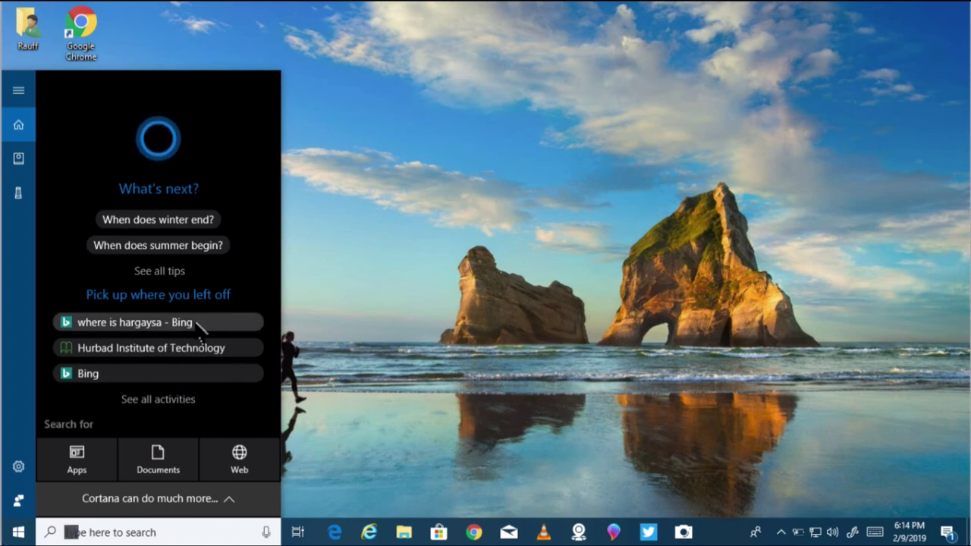
pyautogui.click(158, 399)
pyautogui.scroll(-5, 373, 284)
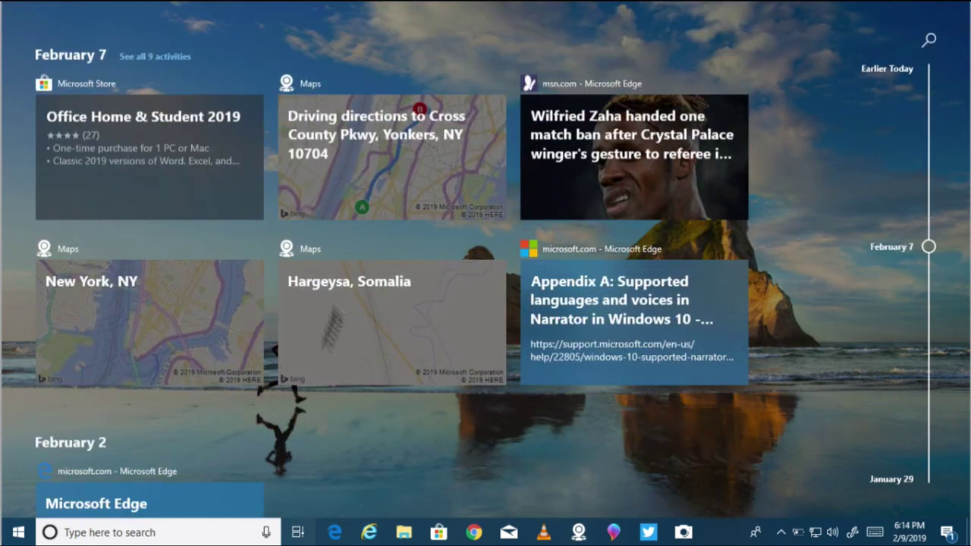
# - Search for "where is dusamreb" in the taskbar search and open its web results
pyautogui.click(184, 531)
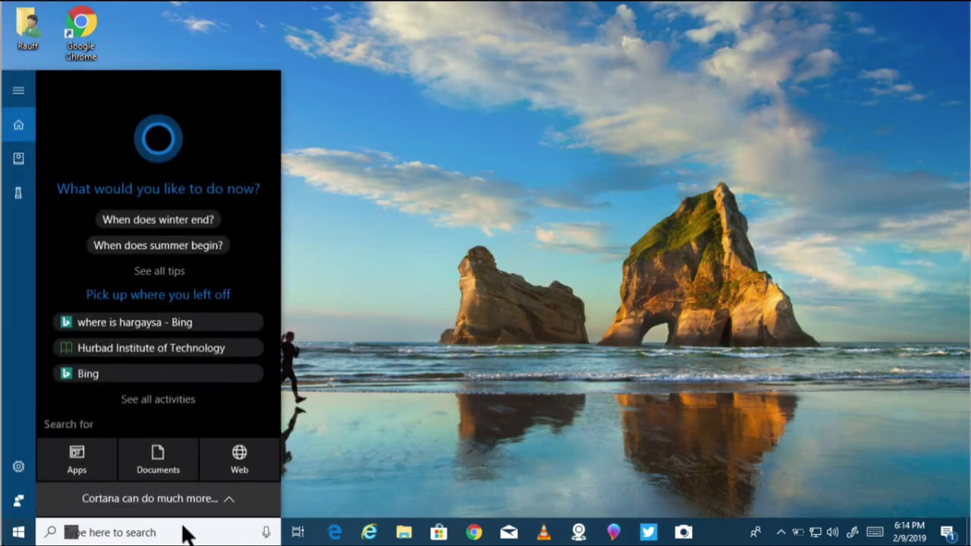
pyautogui.write('where ')
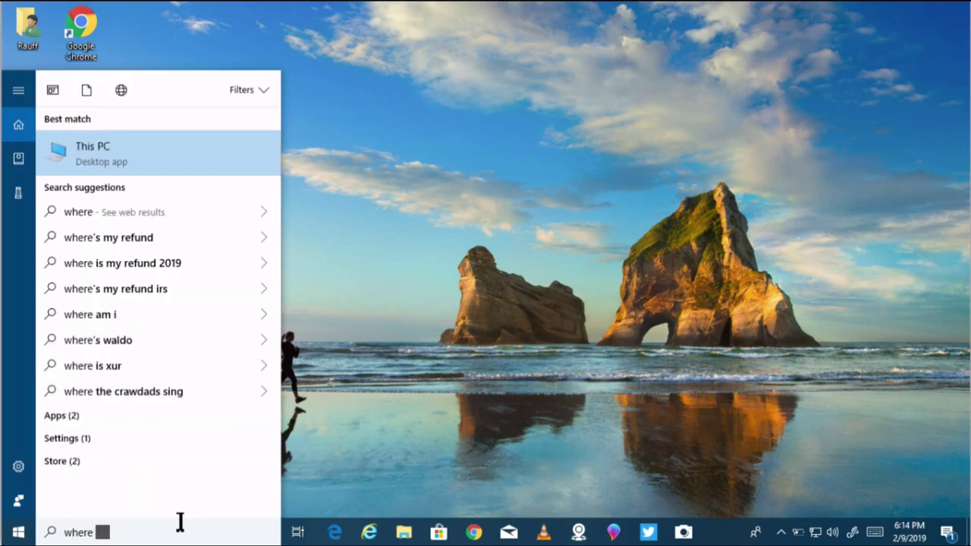
pyautogui.write('is dusamreb')
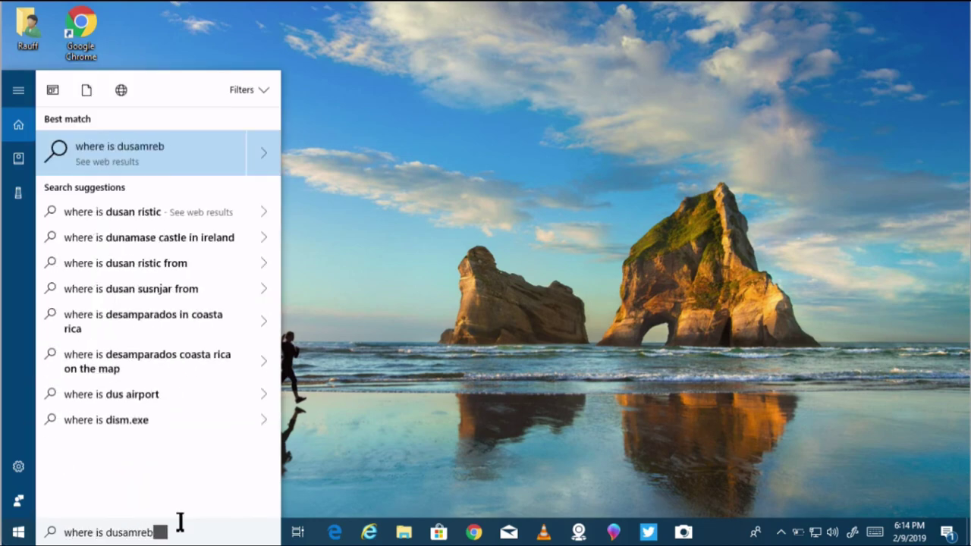
pyautogui.press('Return')
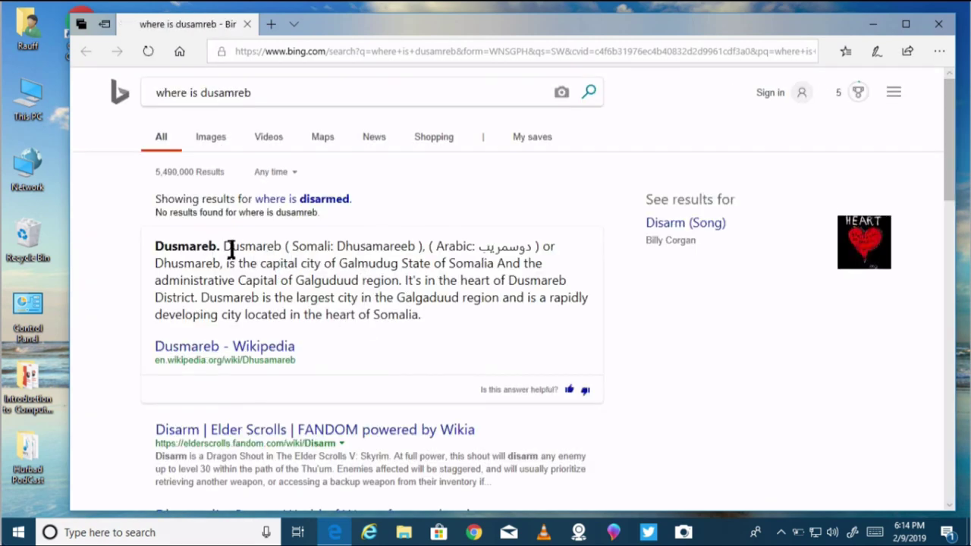
# - Highlight the answer text about Dusmareb while reading it, look further down the Bing results and return to the desktop
pyautogui.moveTo(472, 247); pyautogui.dragTo(535, 244)
pyautogui.moveTo(336, 263); pyautogui.dragTo(357, 326)
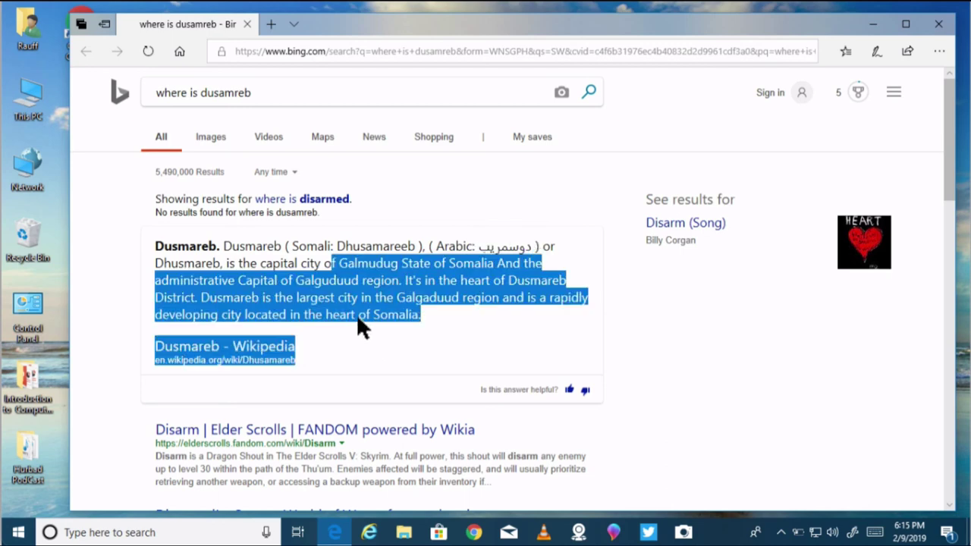
pyautogui.scroll(-1, 350, 306)
pyautogui.scroll(-3, 353, 311)
pyautogui.press('super+d')
# - Open the taskbar search pane and mark its search box with red freehand strokes
pyautogui.click(54, 531)
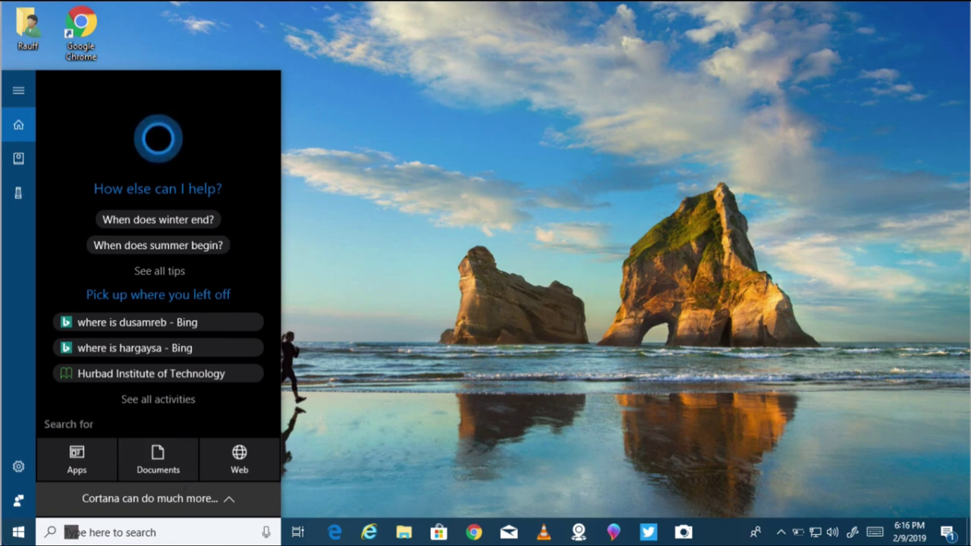
pyautogui.moveTo(280, 518)
pyautogui.mouseDown()
pyautogui.moveTo(193, 531)
pyautogui.moveTo(242, 534)
pyautogui.mouseUp()
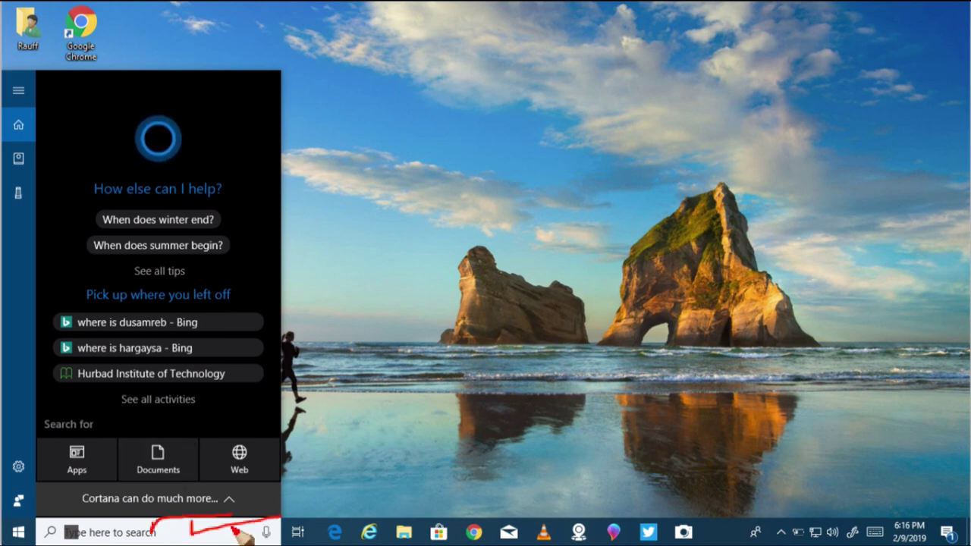